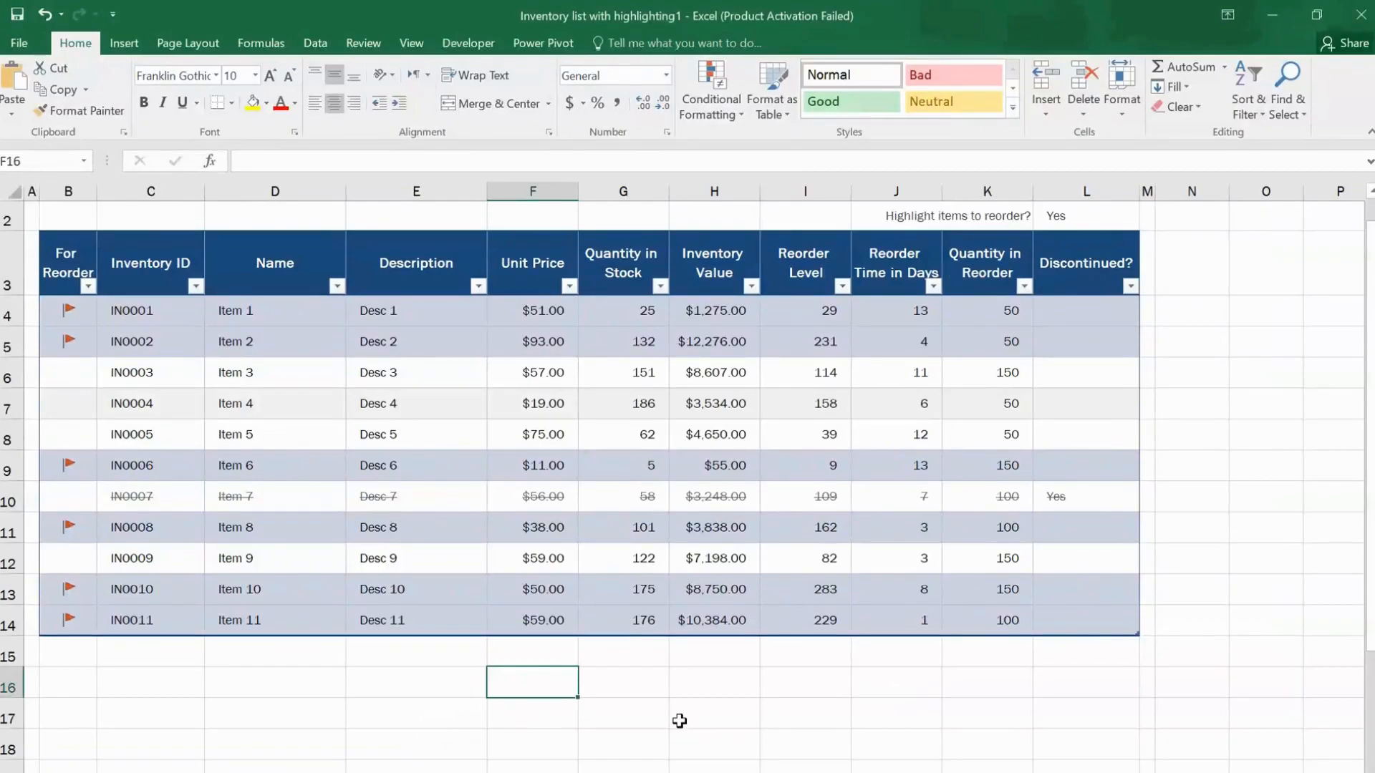
In cell F16, enter a COUNT formula over the Unit Price column of the inventory table.
{"action": "type", "text": "="}
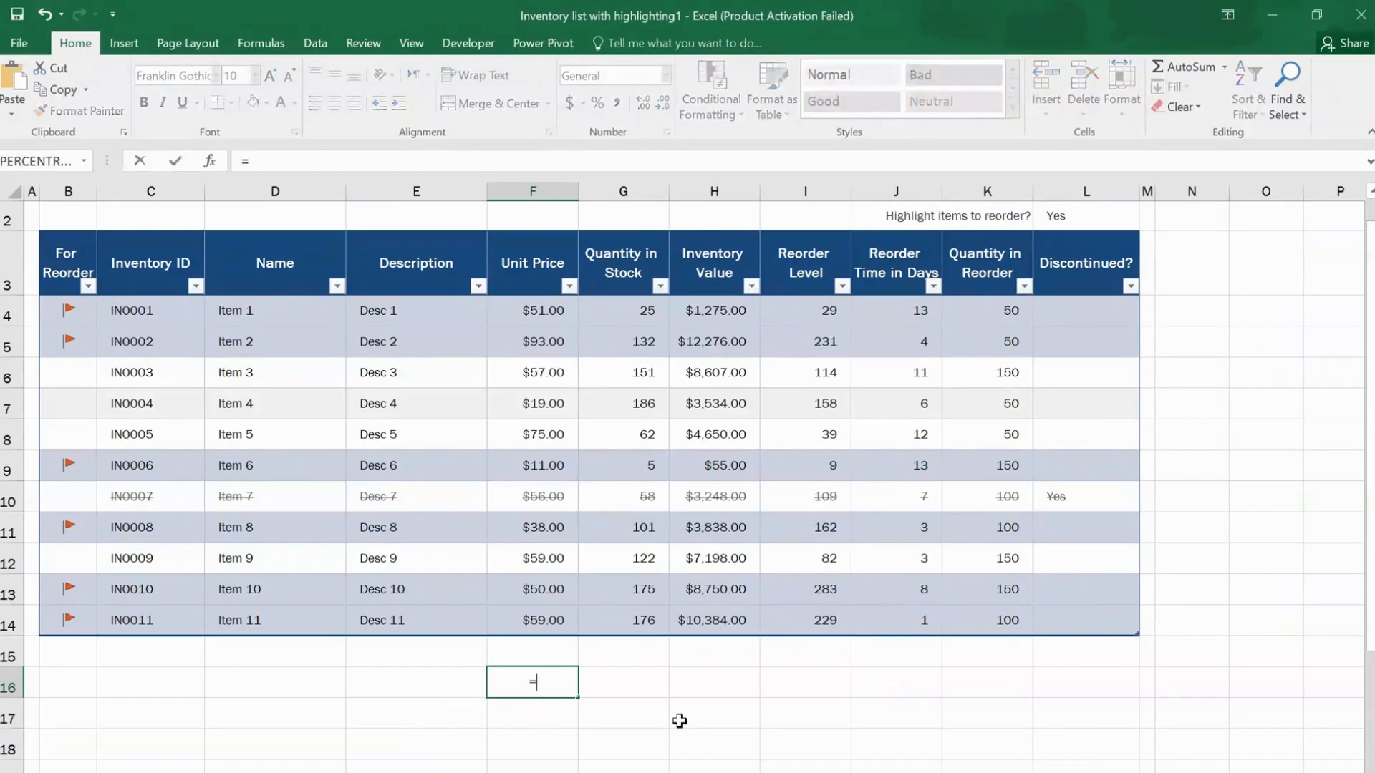
{"action": "type", "text": "count"}
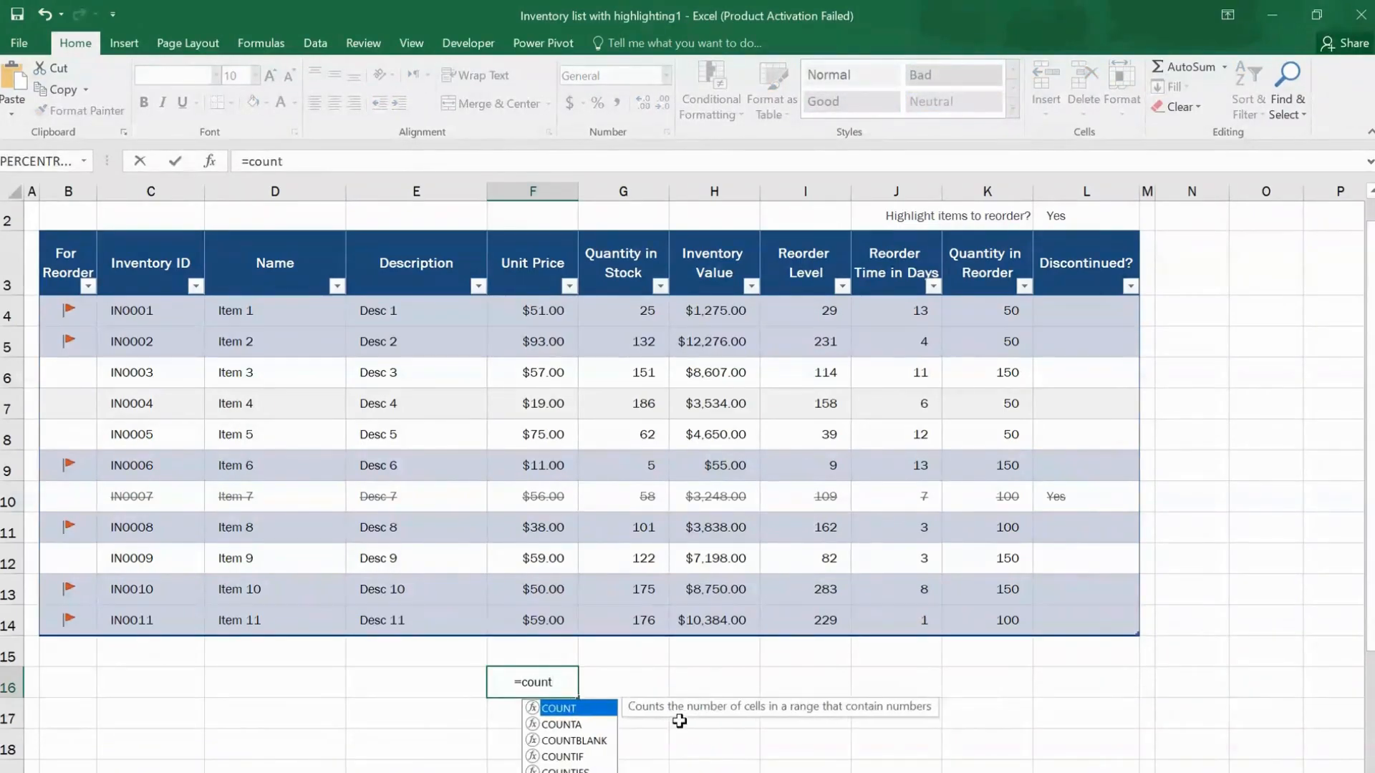
{"action": "key", "text": "Tab"}
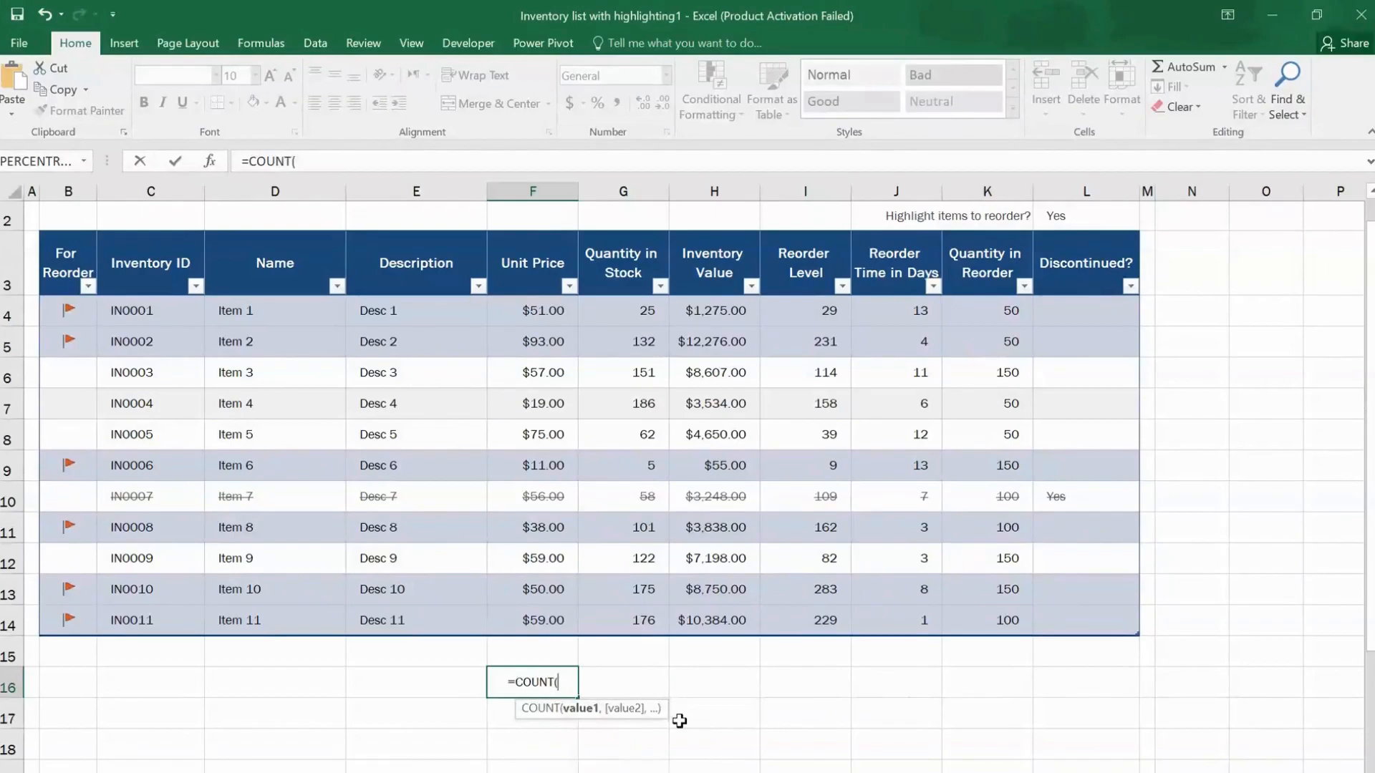
{"action": "left_click_drag", "start_coordinate": [553, 622], "coordinate": [537, 310]}
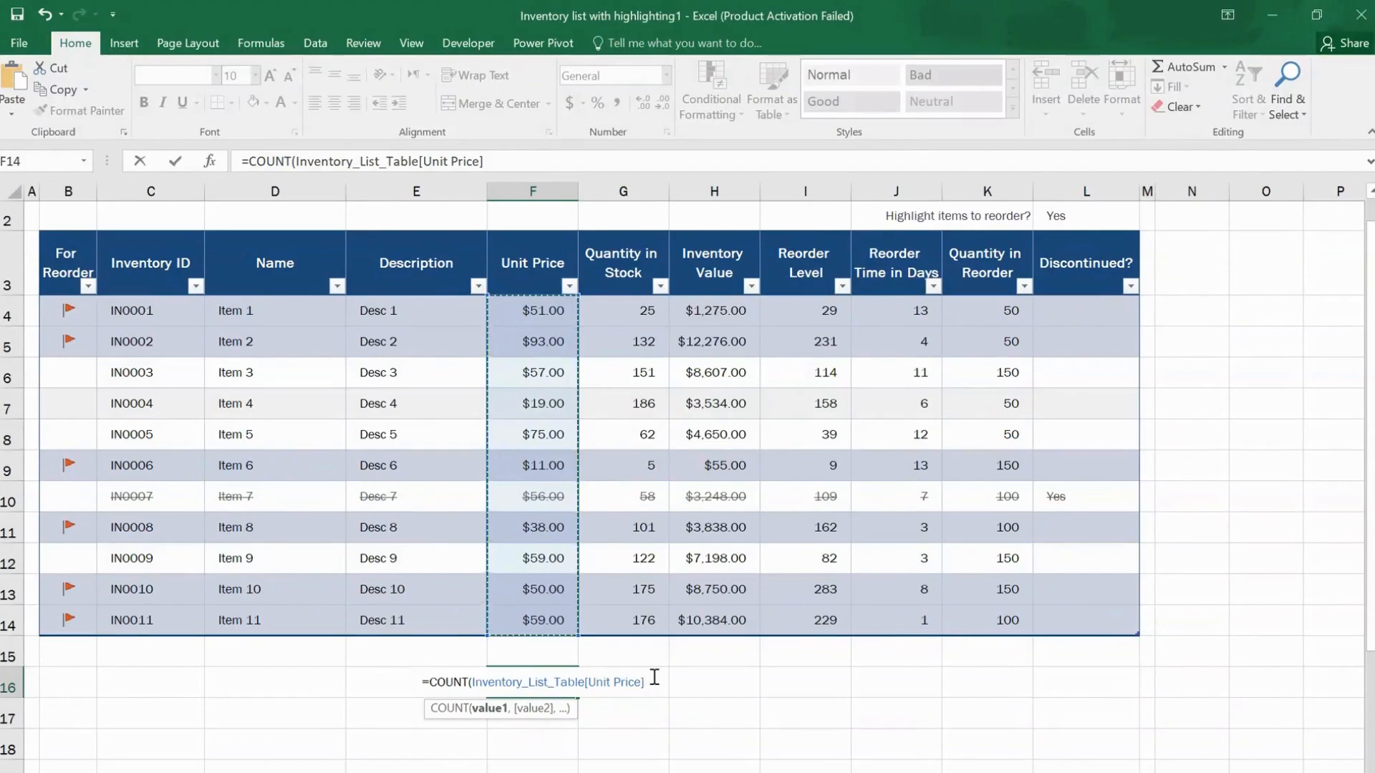
{"action": "type", "text": ")"}
{"action": "key", "text": "Return"}
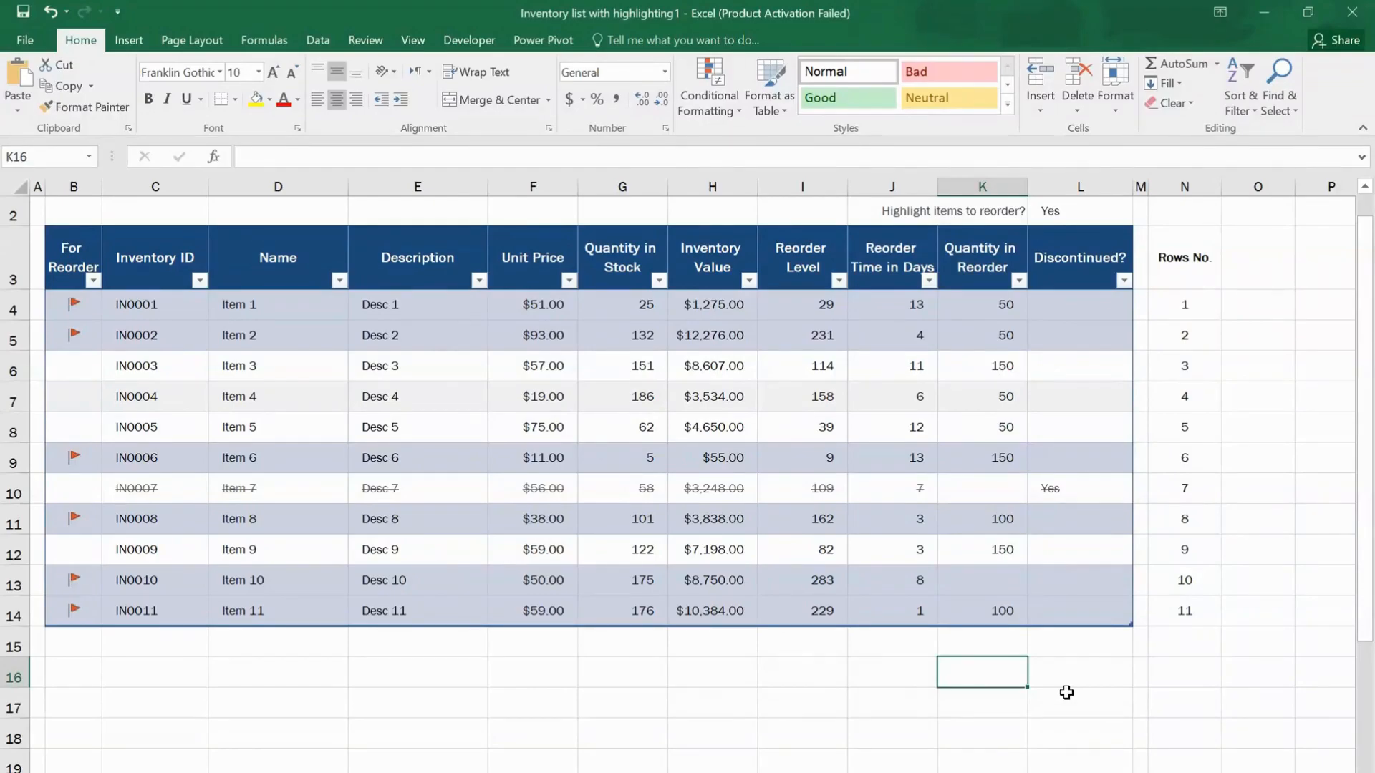
In cell K16, enter a COUNTA formula over the table's Quantity in Reorder column.
{"action": "type", "text": "=cou"}
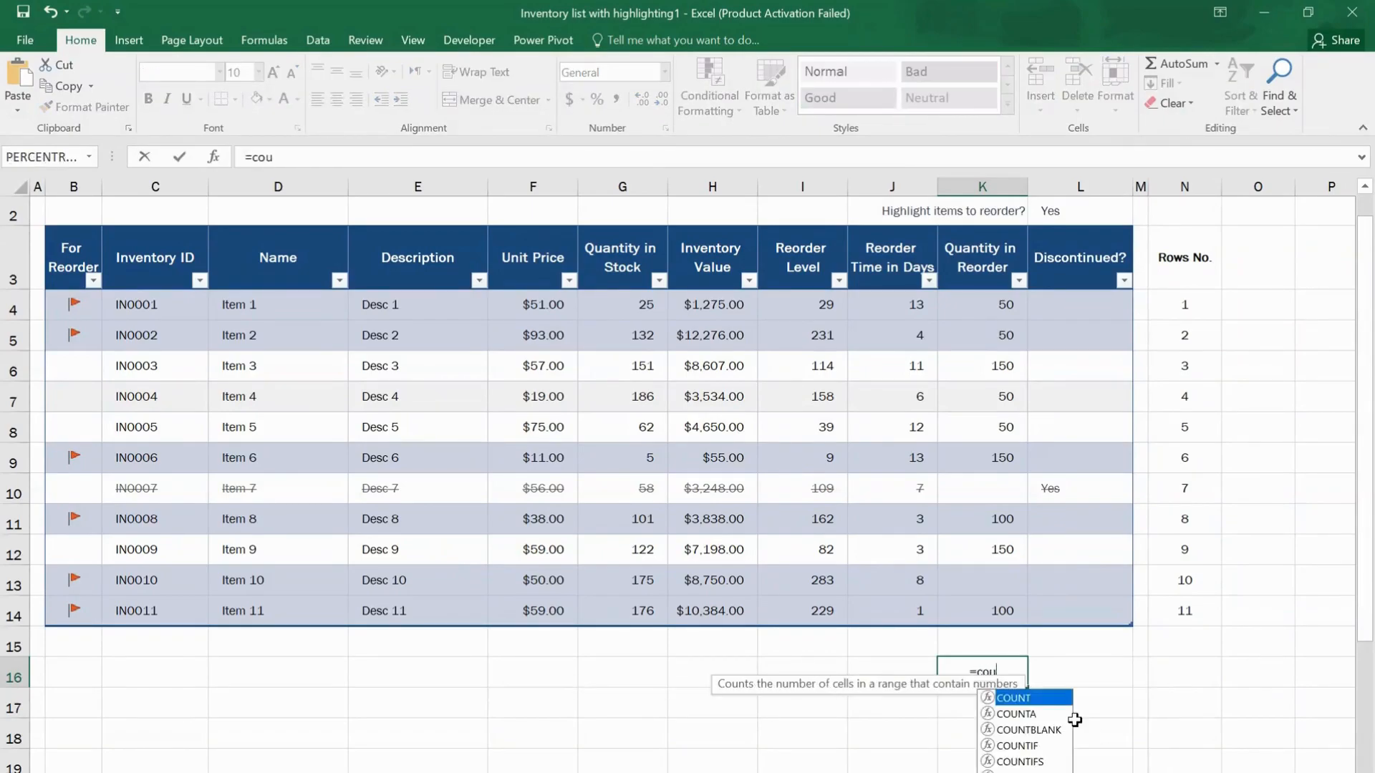
{"action": "type", "text": "nta"}
{"action": "key", "text": "Tab"}
{"action": "left_click_drag", "start_coordinate": [996, 608], "coordinate": [959, 313]}
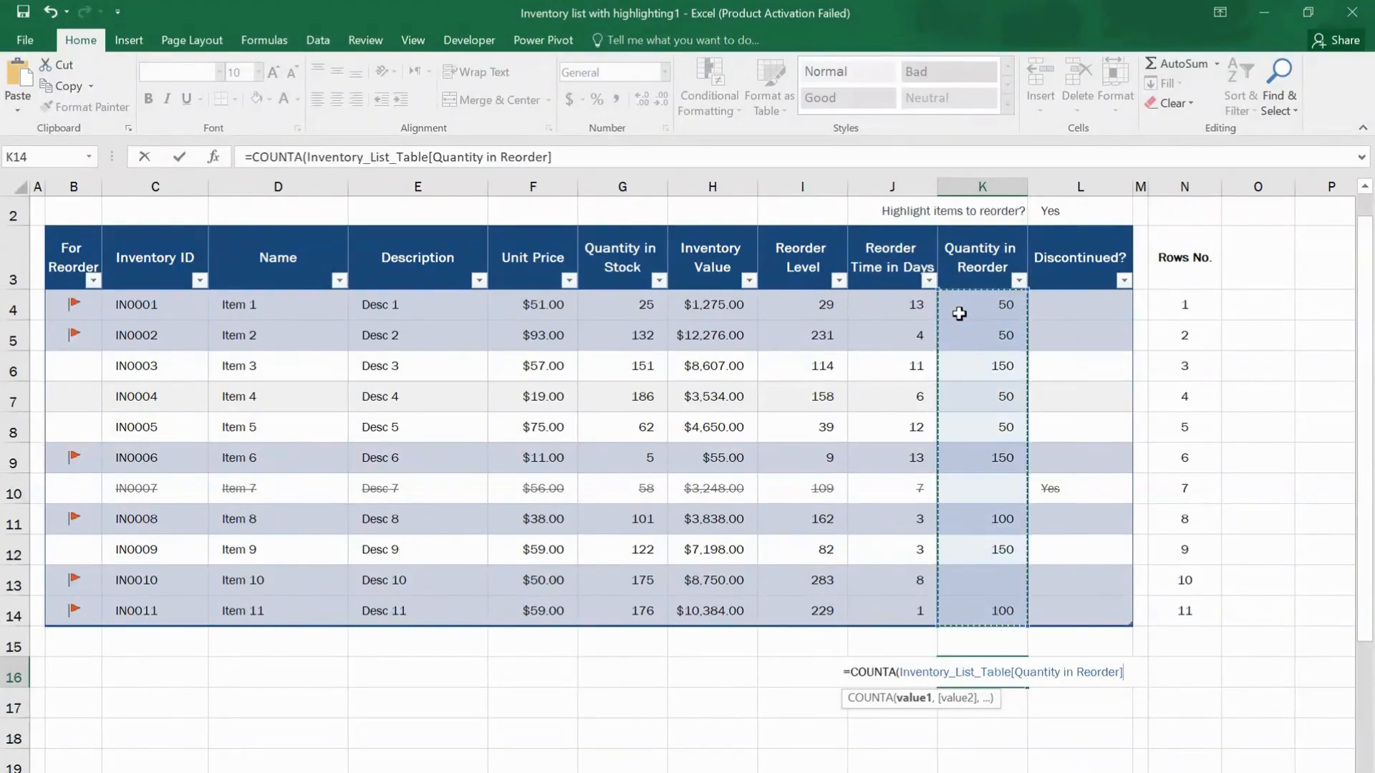
{"action": "type", "text": ")"}
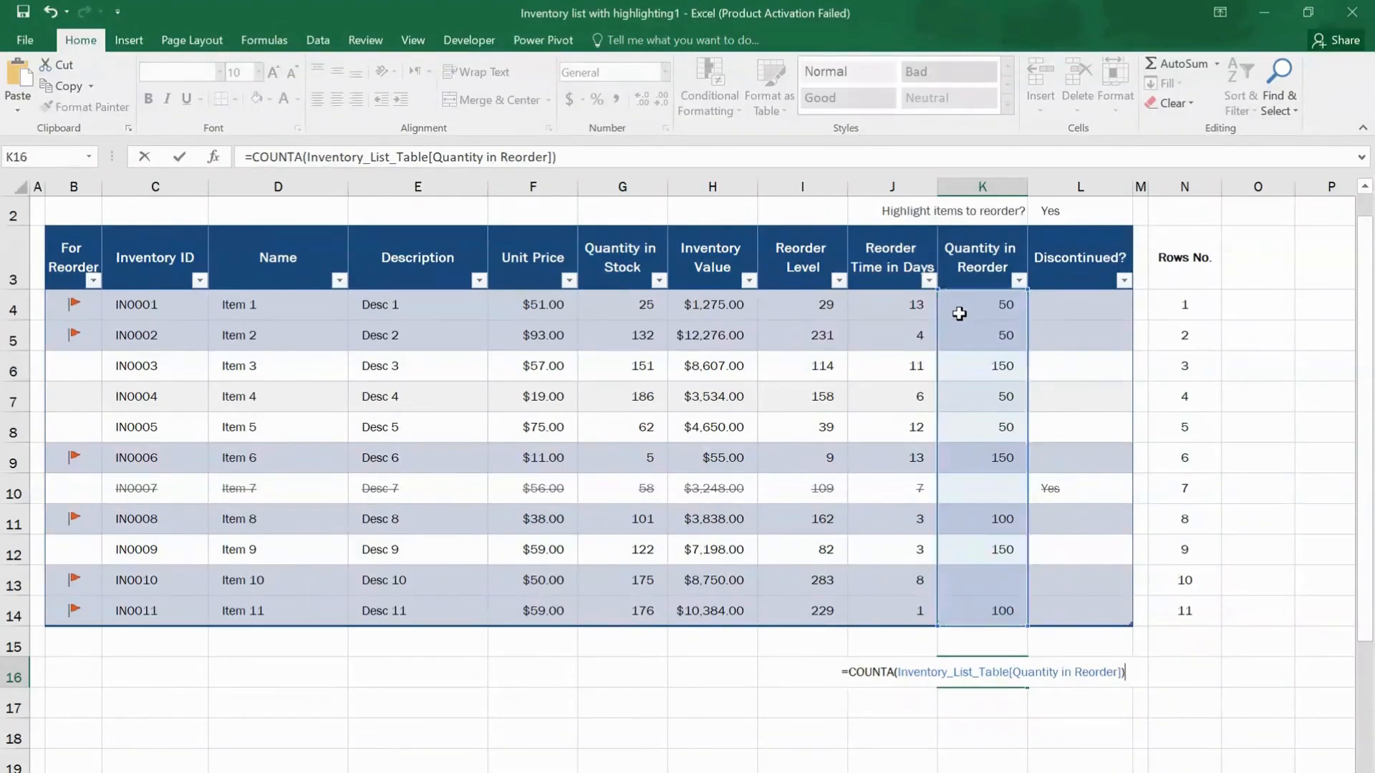
{"action": "key", "text": "Return"}
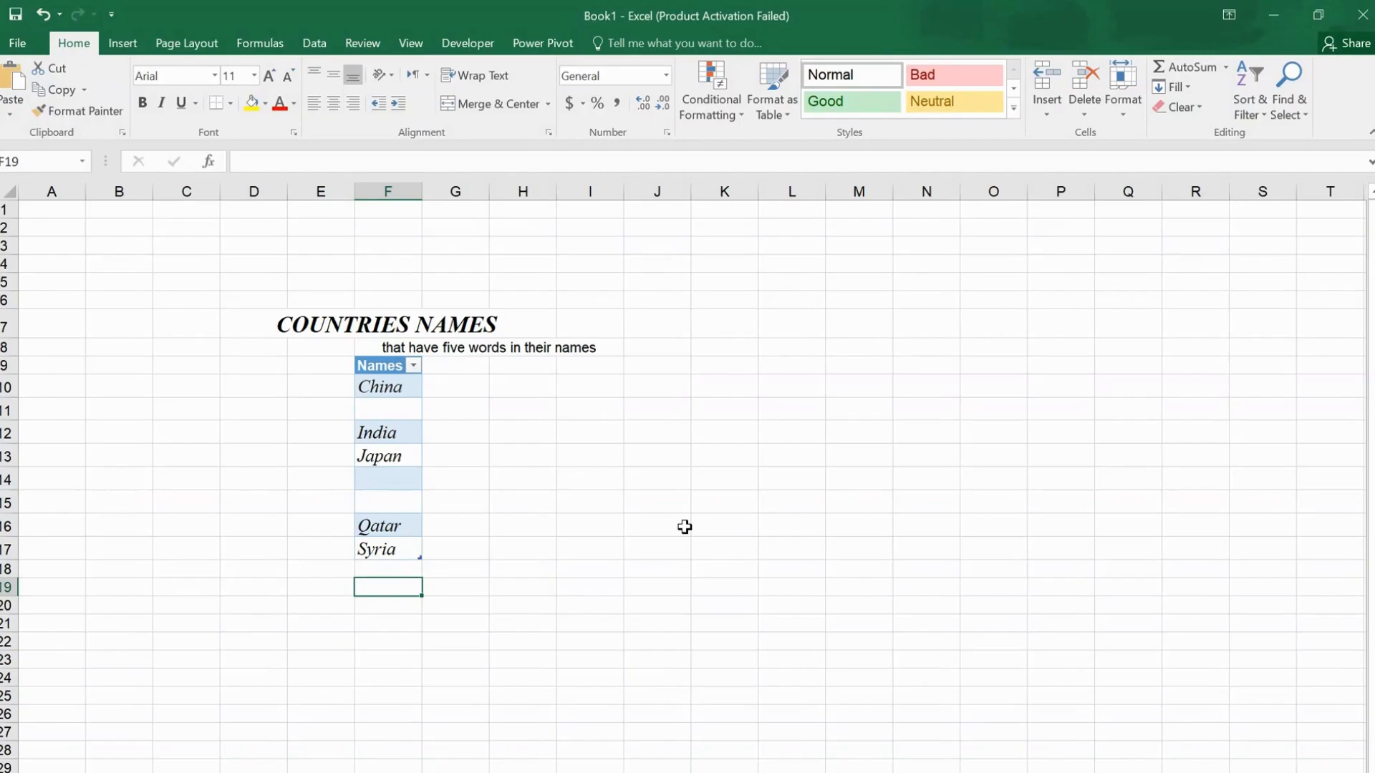
In cell F19 of the country names sheet, enter a COUNTBLANK formula over the Names entries from China to Syria.
{"action": "type", "text": "=c"}
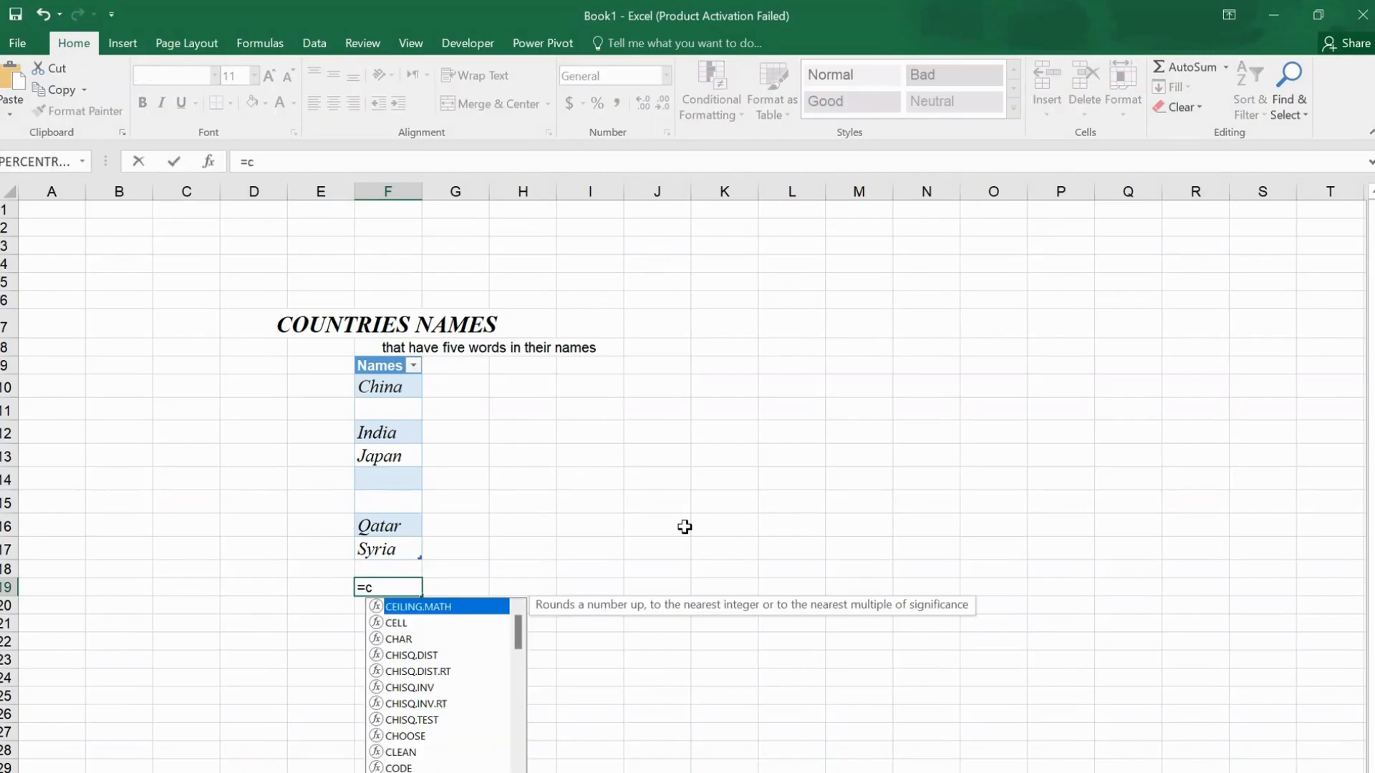
{"action": "type", "text": "ount"}
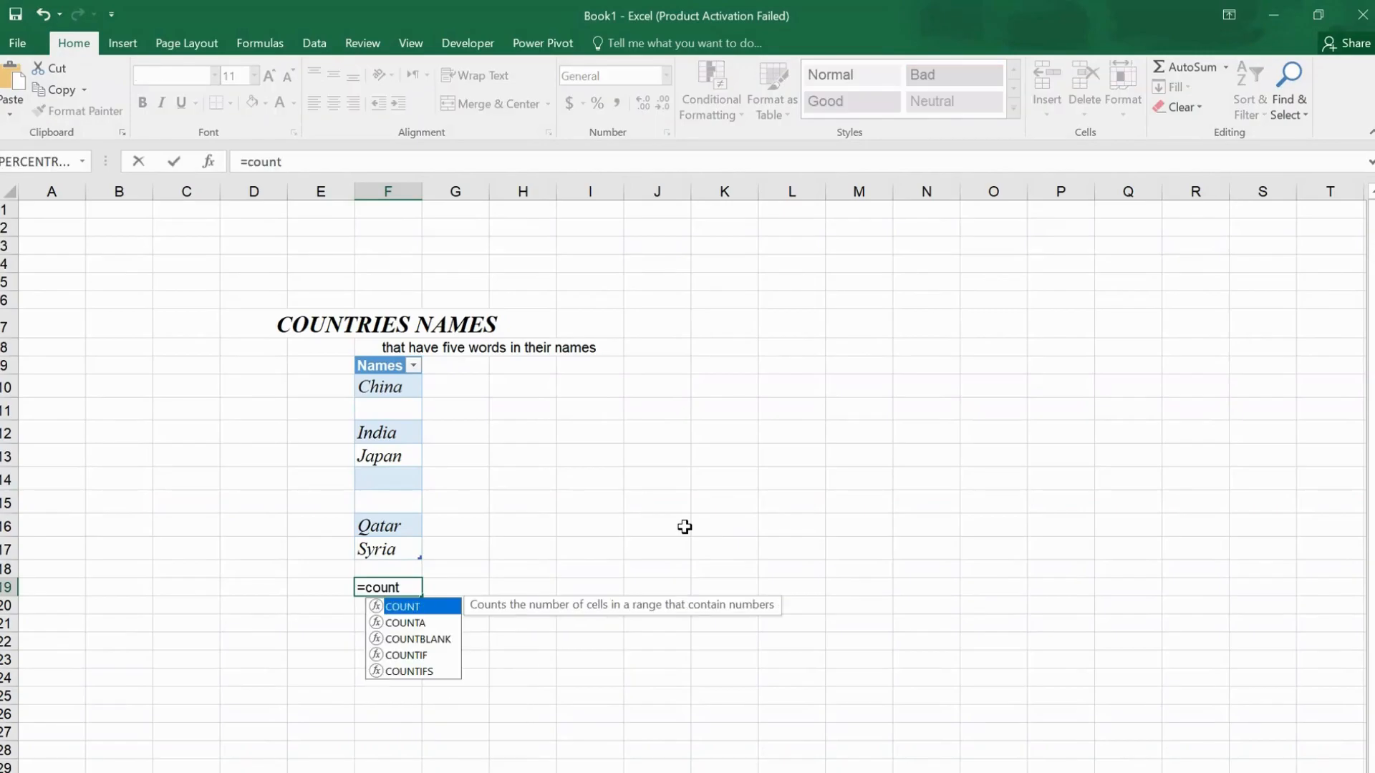
{"action": "double_click", "coordinate": [447, 639]}
{"action": "left_click_drag", "start_coordinate": [387, 387], "coordinate": [407, 540]}
{"action": "type", "text": ")"}
{"action": "key", "text": "Return"}
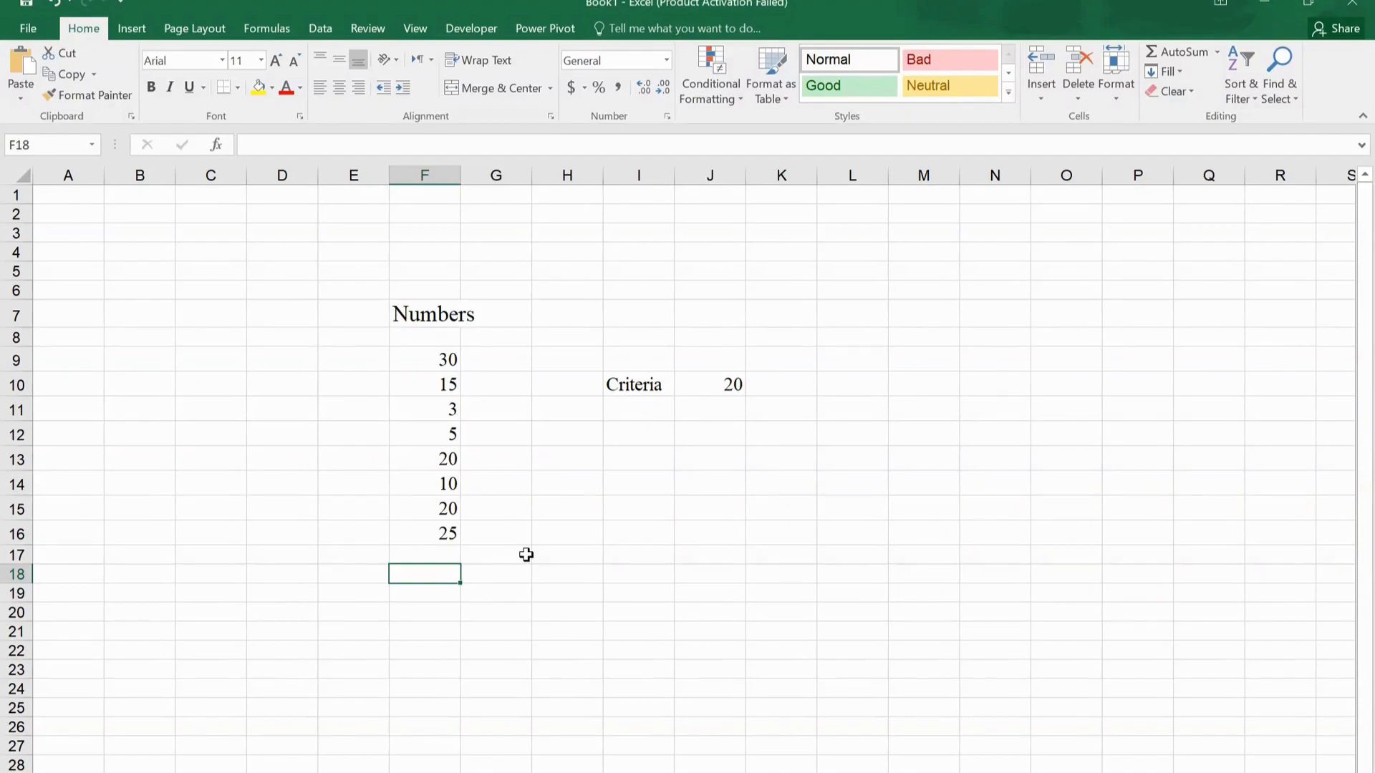
In cell F18, enter the formula =COUNTIF(F9:F16,J10) to count the numbers matching the criteria cell.
{"action": "type", "text": "="}
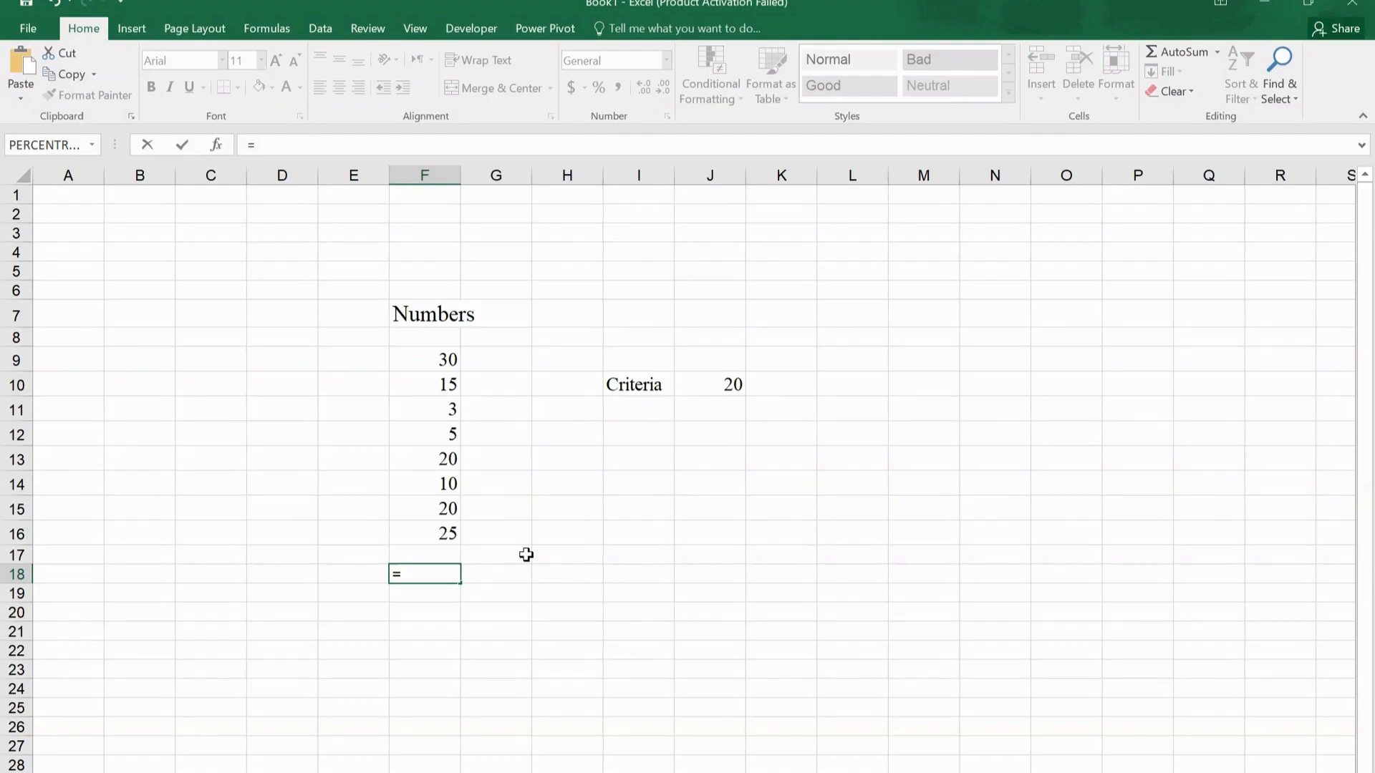
{"action": "type", "text": "count"}
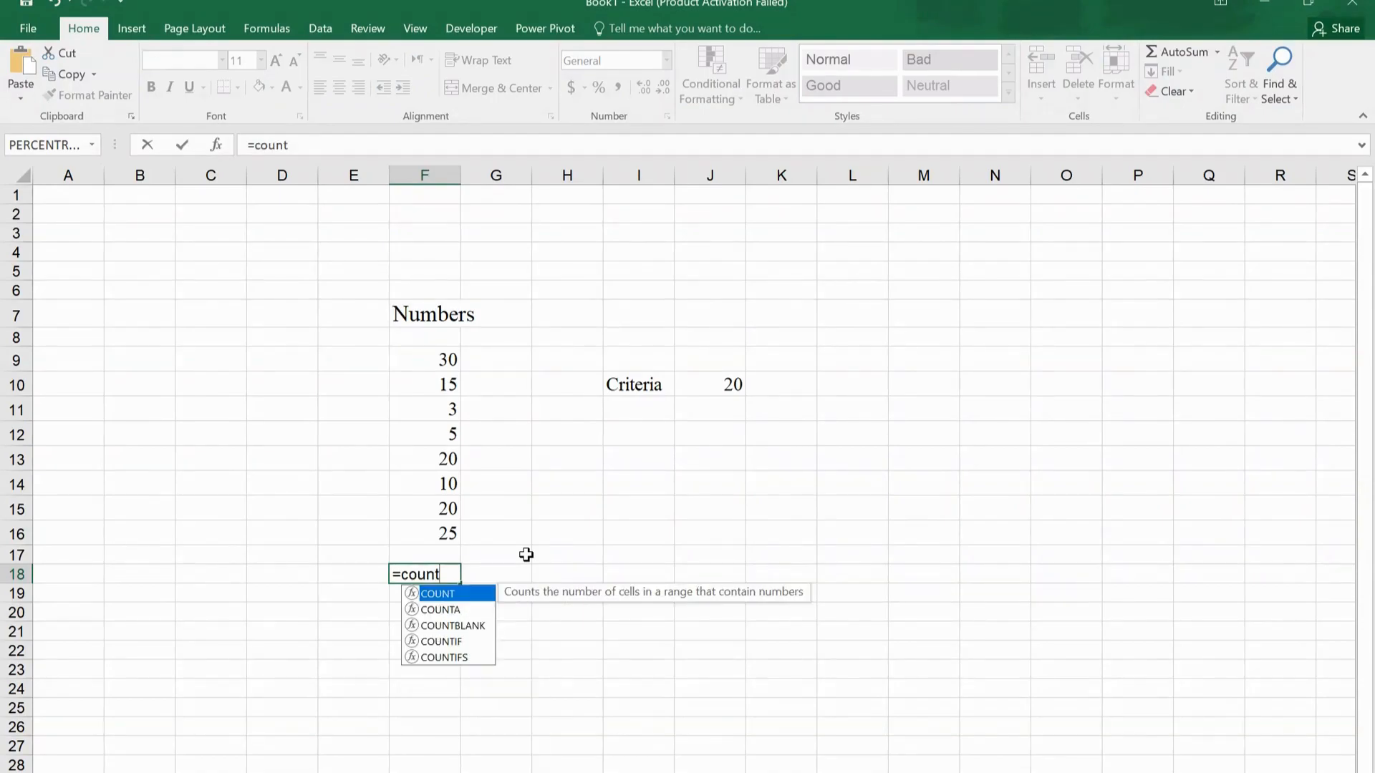
{"action": "double_click", "coordinate": [447, 642]}
{"action": "left_click_drag", "start_coordinate": [426, 360], "coordinate": [447, 532]}
{"action": "type", "text": ","}
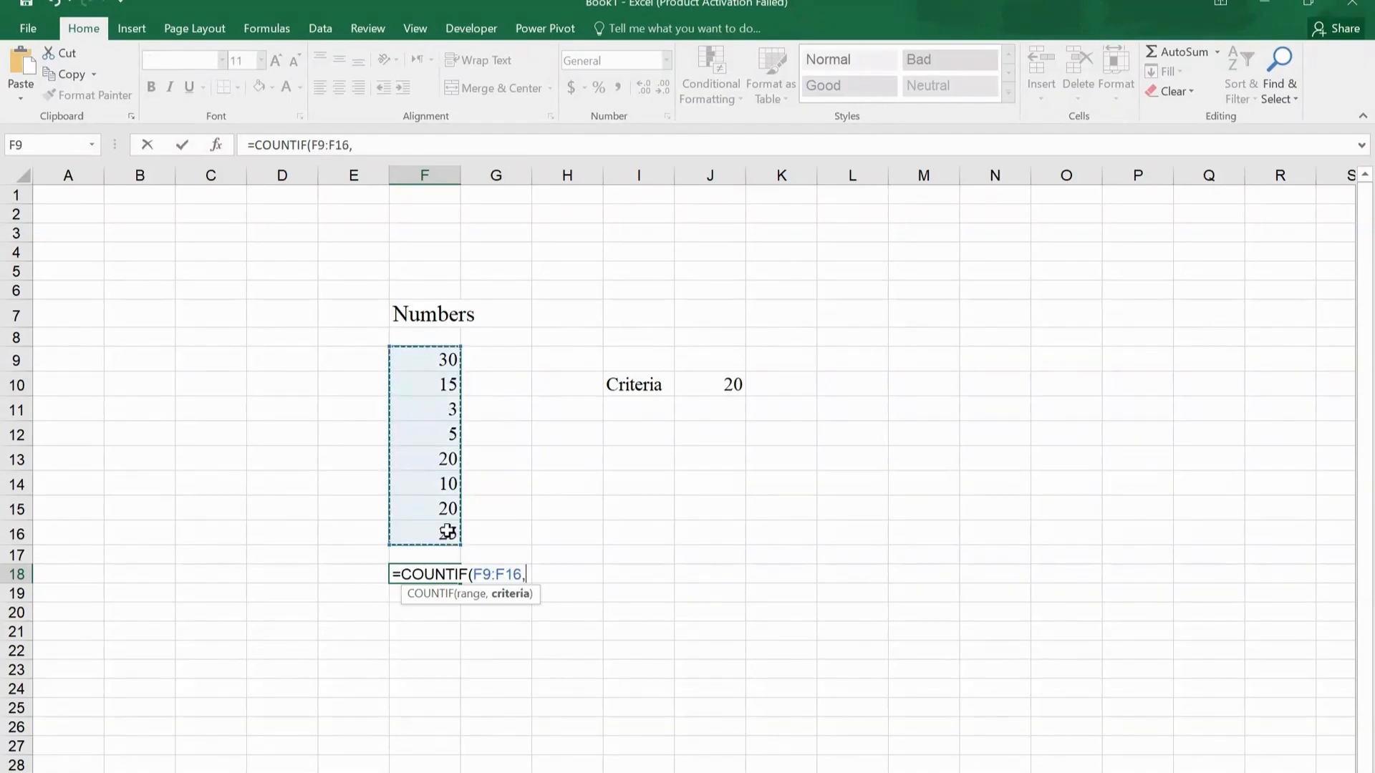
{"action": "left_click", "coordinate": [718, 392]}
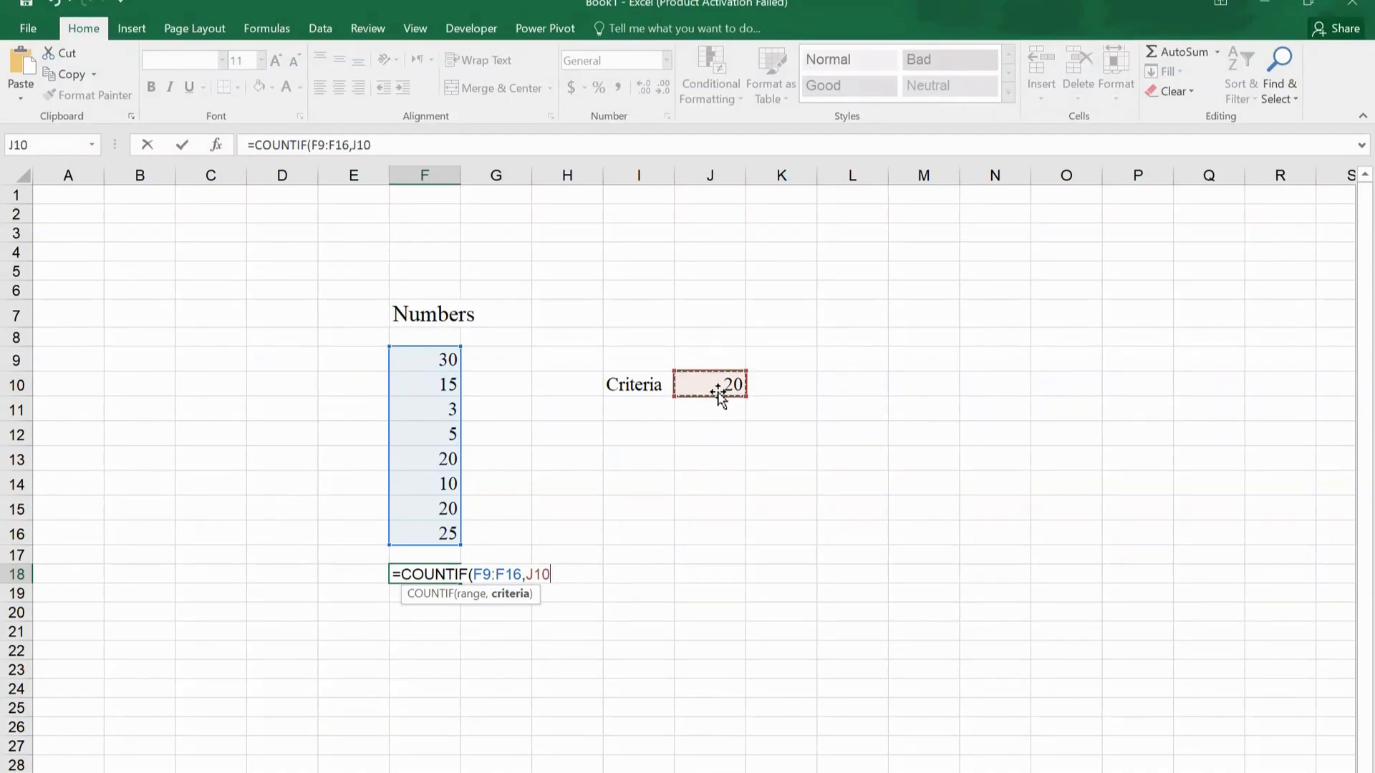
{"action": "type", "text": ")"}
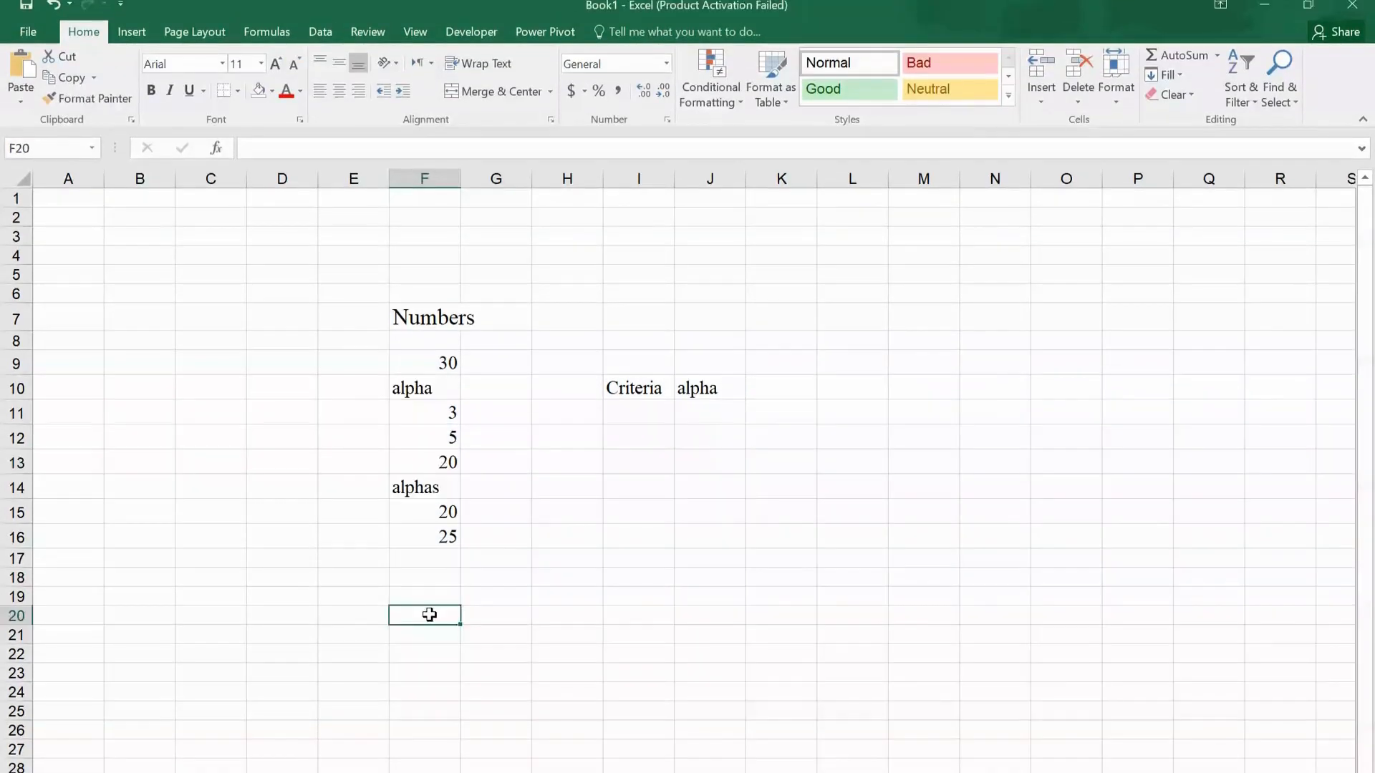
In cell F20, enter the formula =COUNTIF(F9:F16,"*alpha*") to count the entries containing alpha.
{"action": "type", "text": "=c"}
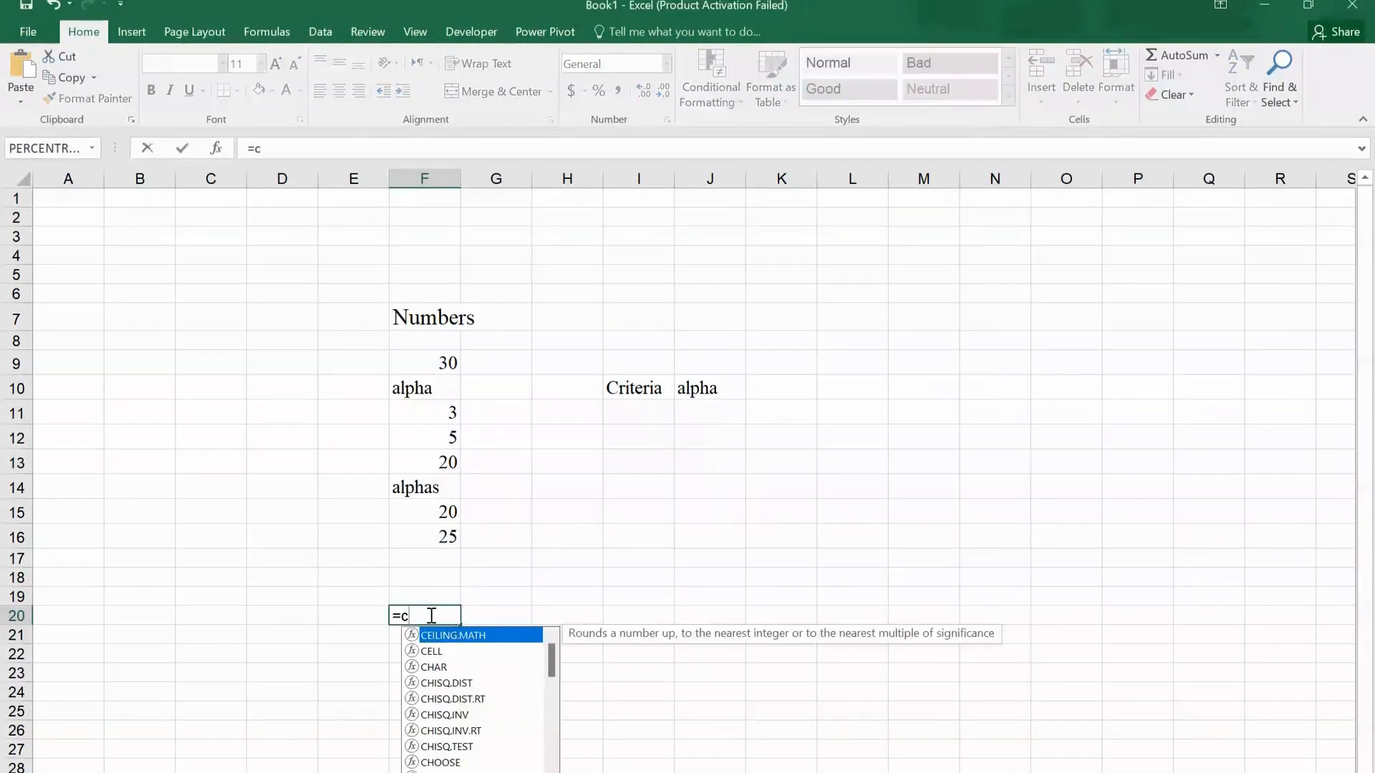
{"action": "type", "text": "ountif"}
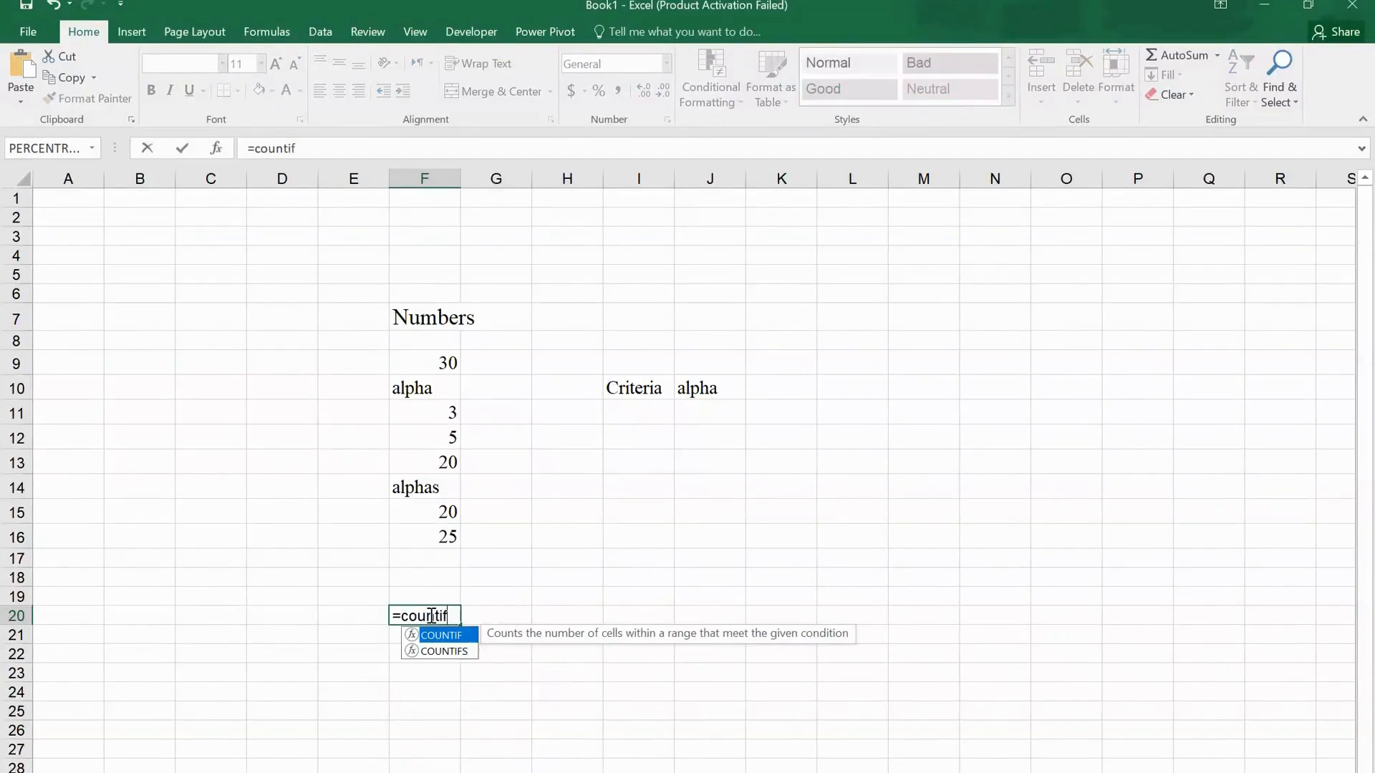
{"action": "key", "text": "Tab"}
{"action": "left_click_drag", "start_coordinate": [417, 361], "coordinate": [439, 533]}
{"action": "type", "text": ",\""}
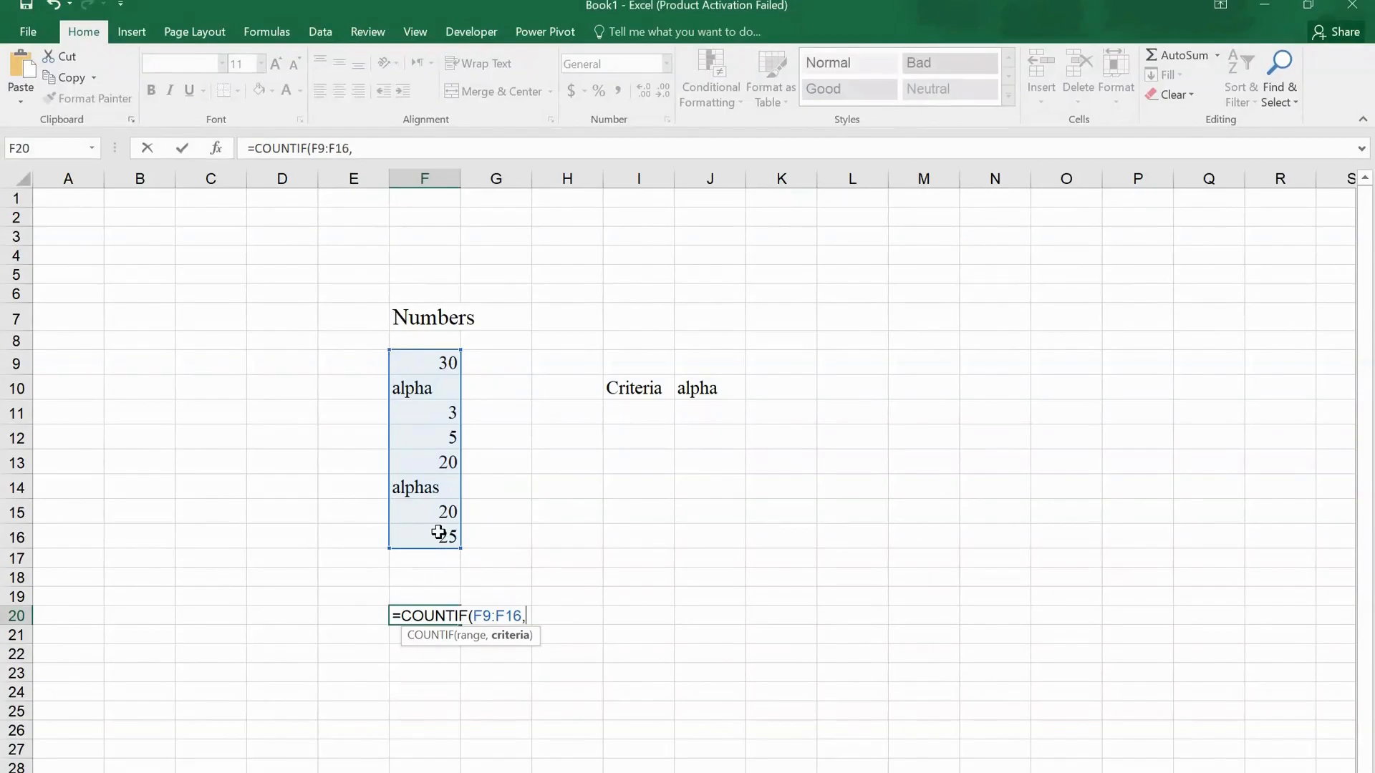
{"action": "type", "text": "*alpha*\")"}
{"action": "key", "text": "Return"}
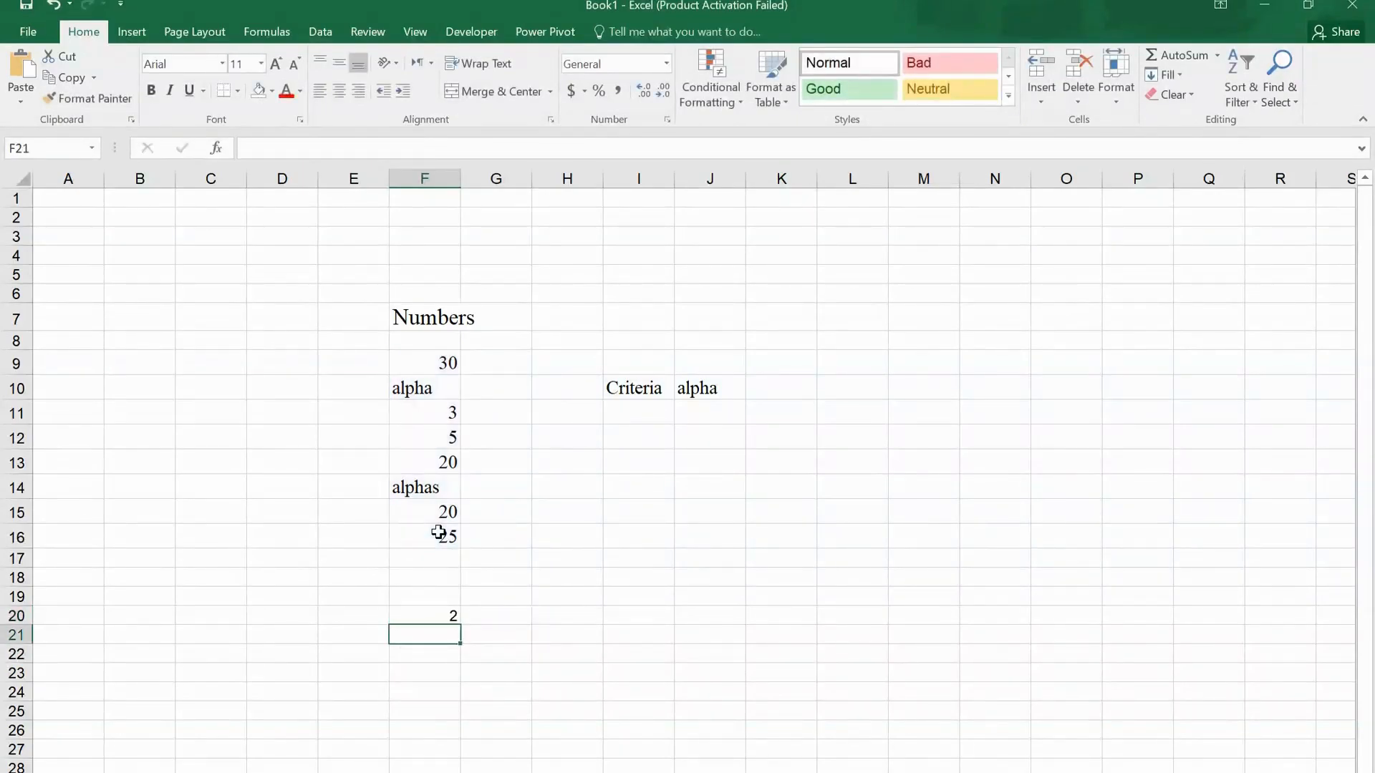